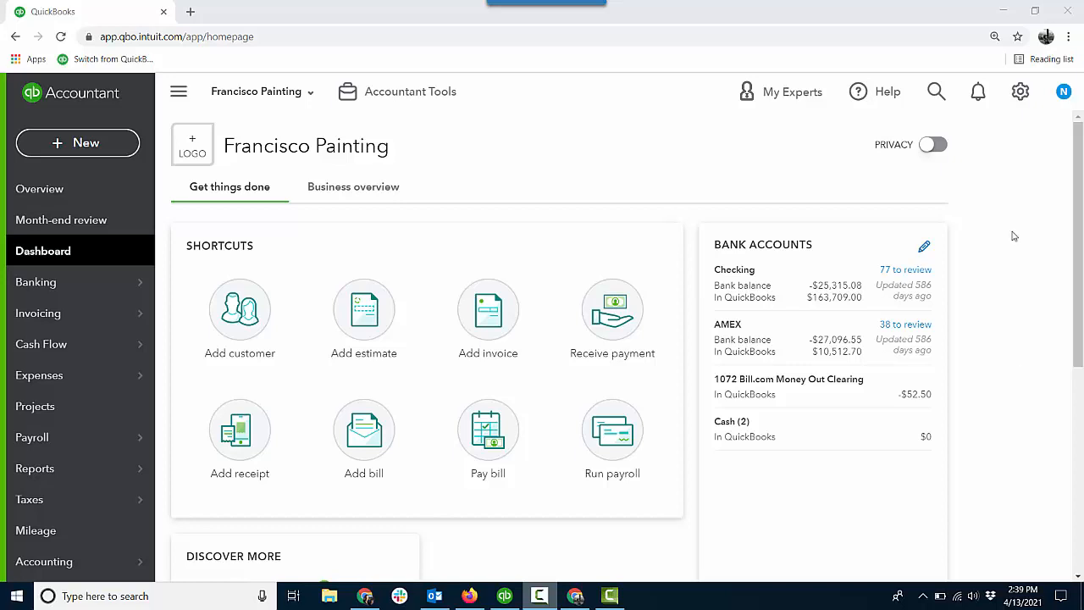
Save the advanced category settings with class tracking on and classes assigned one to each row in transaction
click(1020, 90)
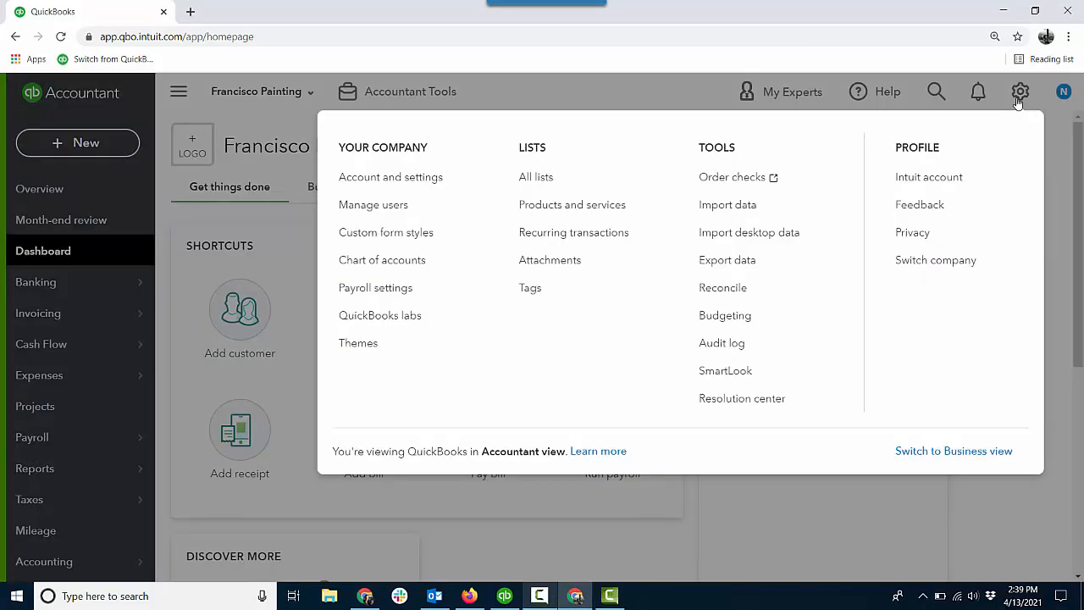
click(434, 184)
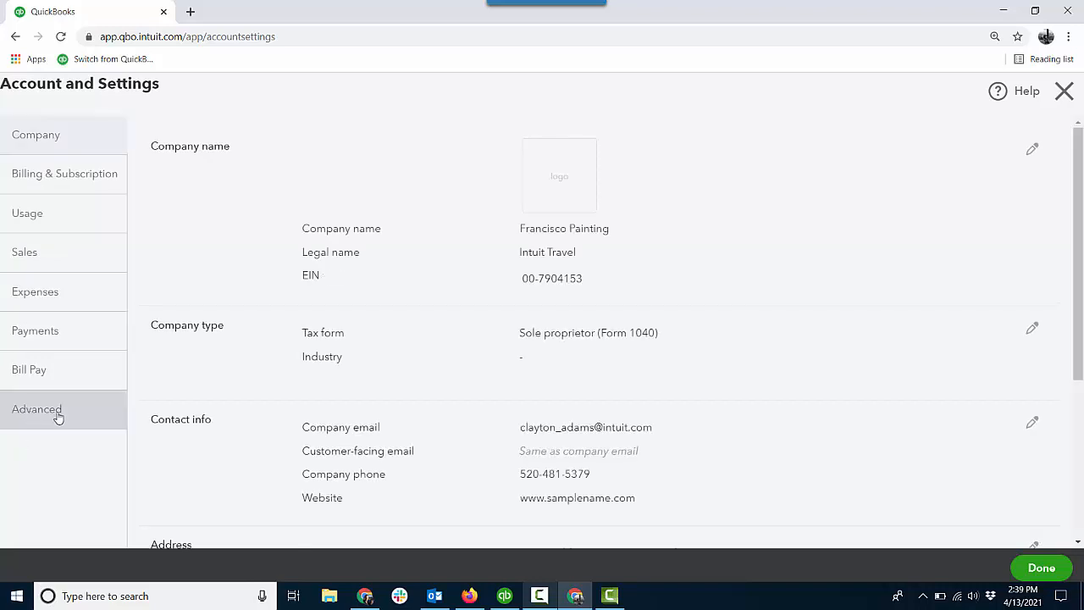
click(58, 413)
click(750, 441)
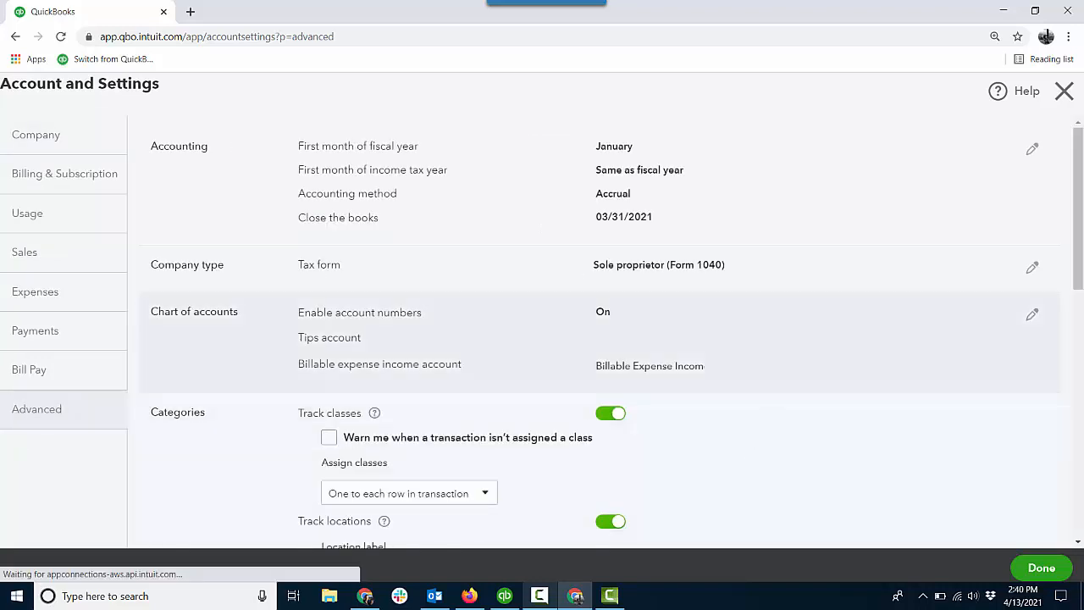
scroll(1076, 210, down, 2)
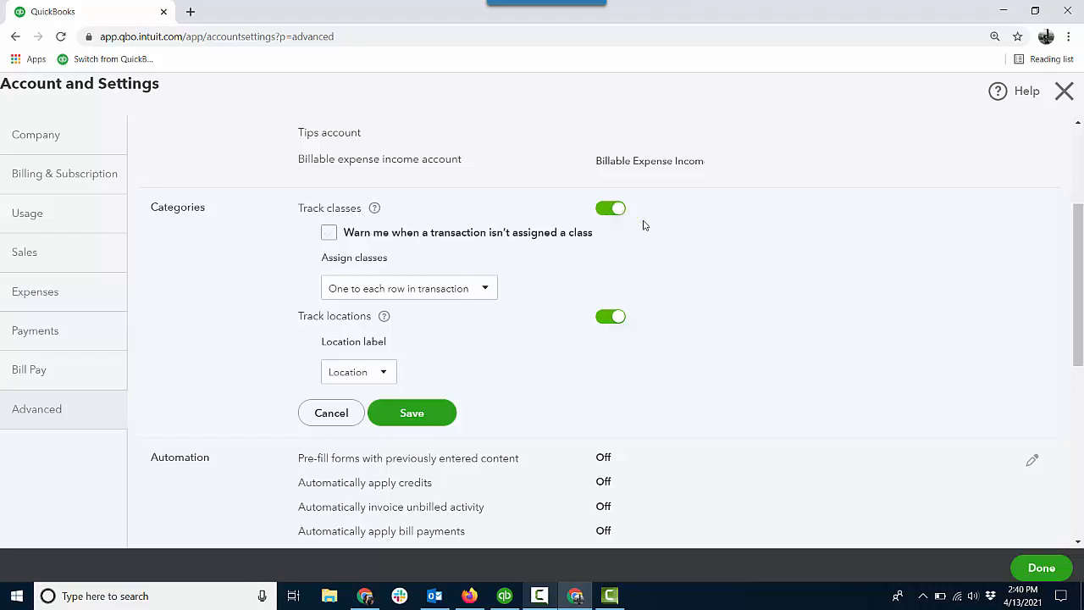
click(489, 289)
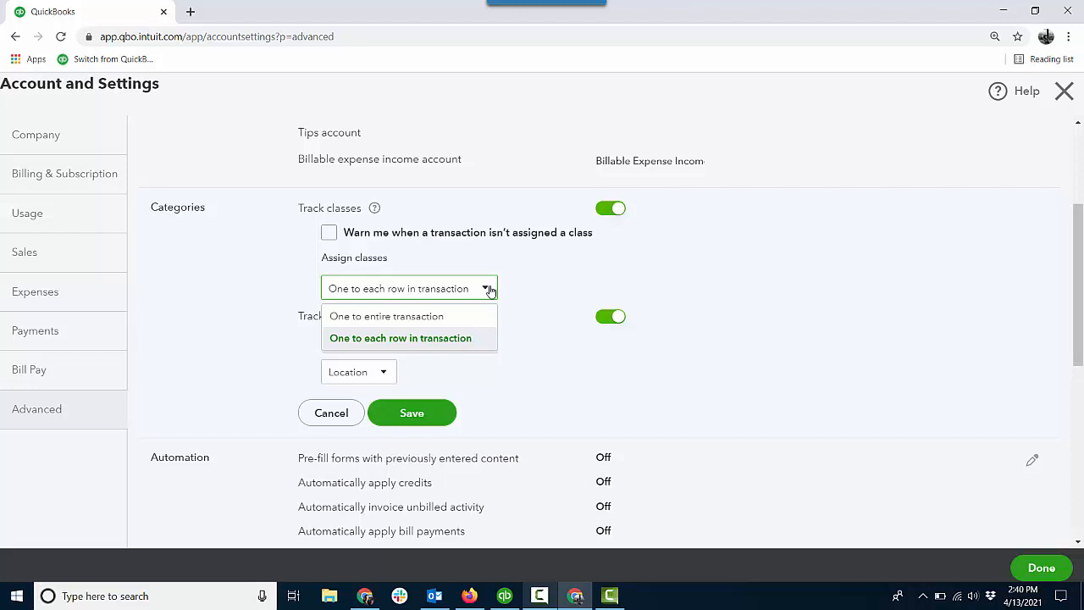
click(732, 286)
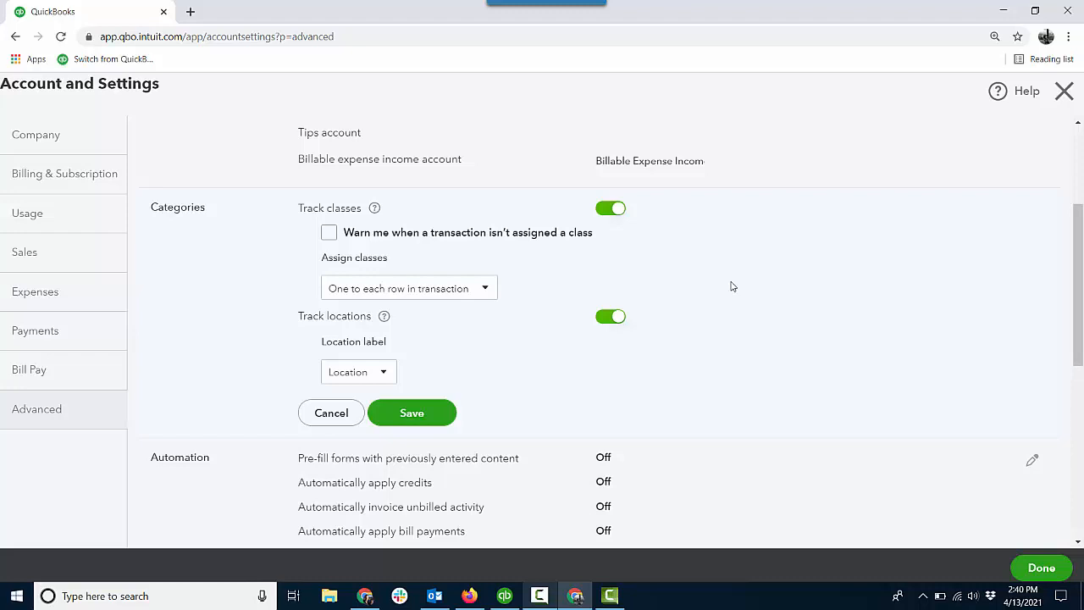
click(423, 413)
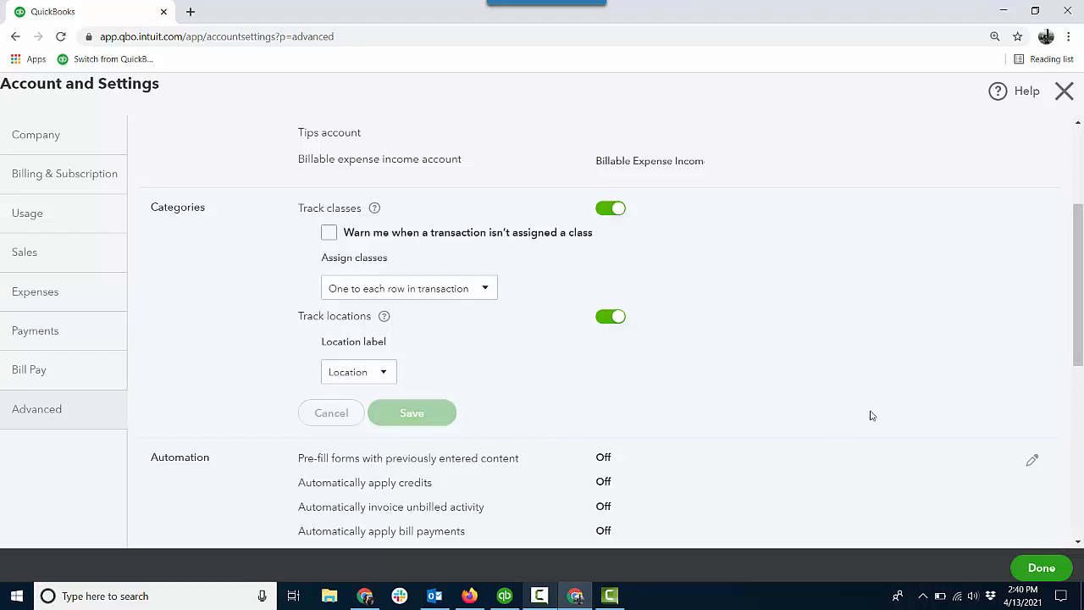
click(1042, 568)
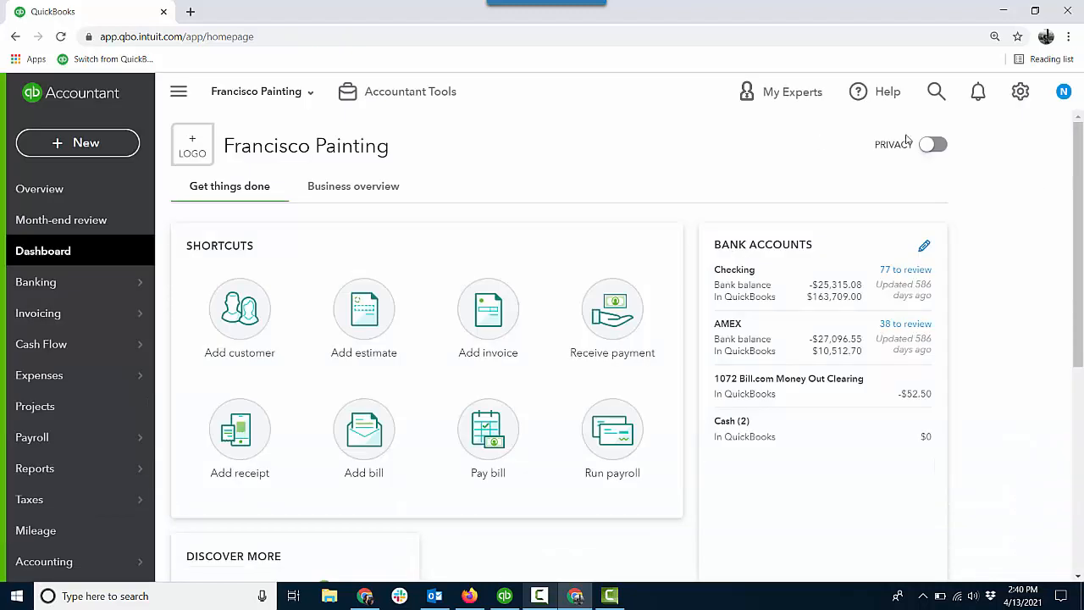
Open the company's list of classes to review the available categories
click(1020, 94)
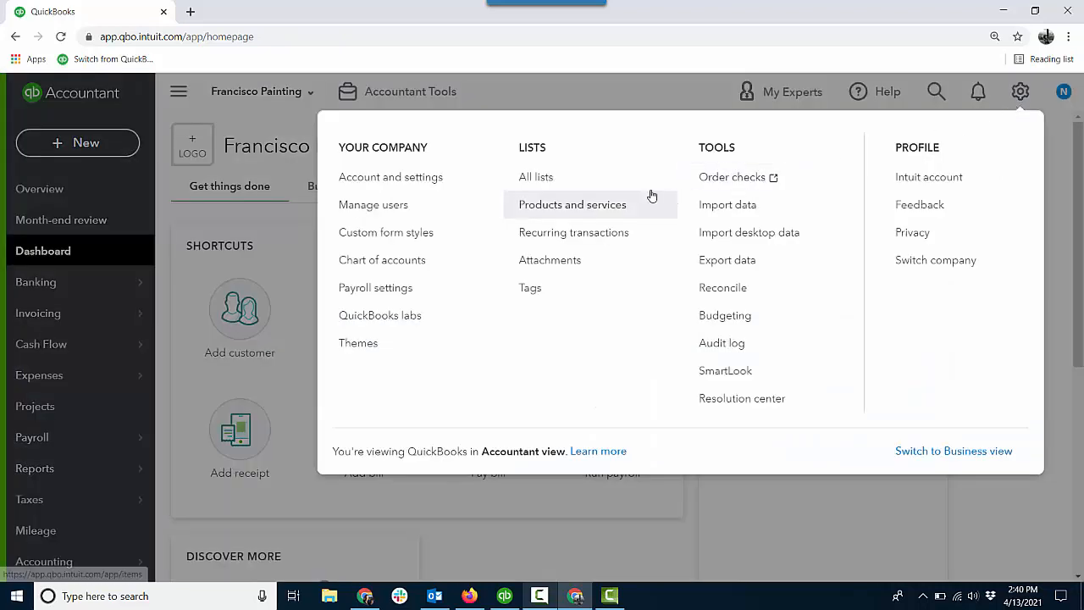
click(549, 181)
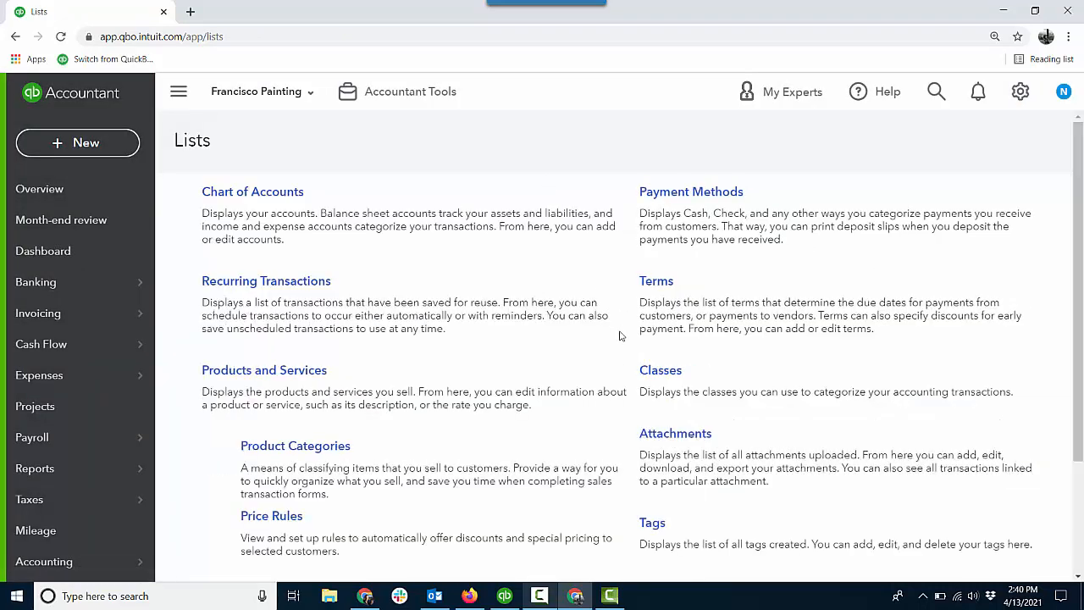
click(662, 371)
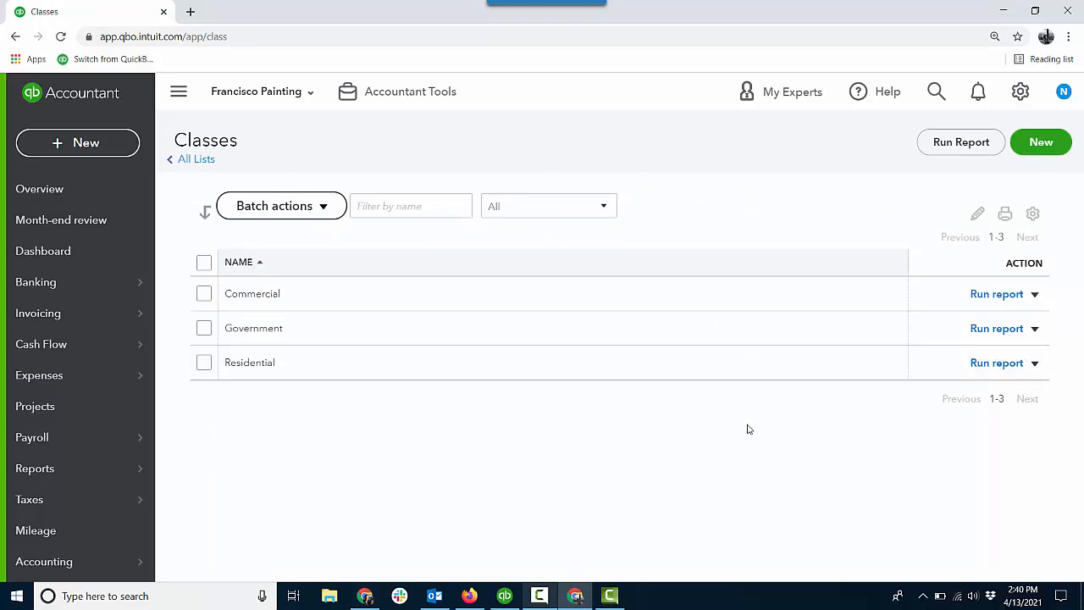
Start a new sales receipt and assign the Commercial class to its Consulting Income line
click(127, 149)
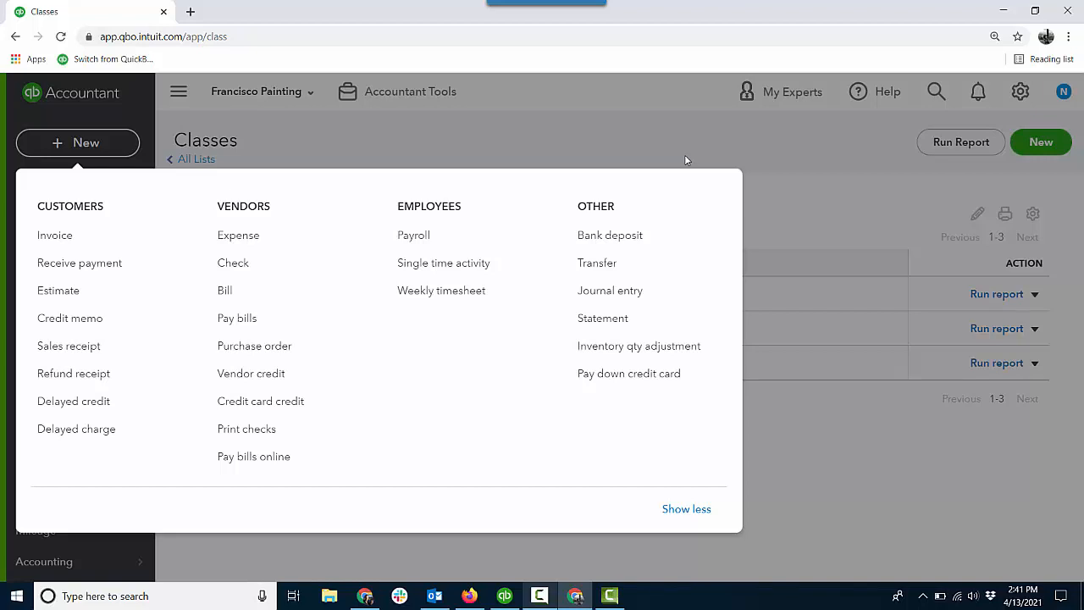
click(85, 347)
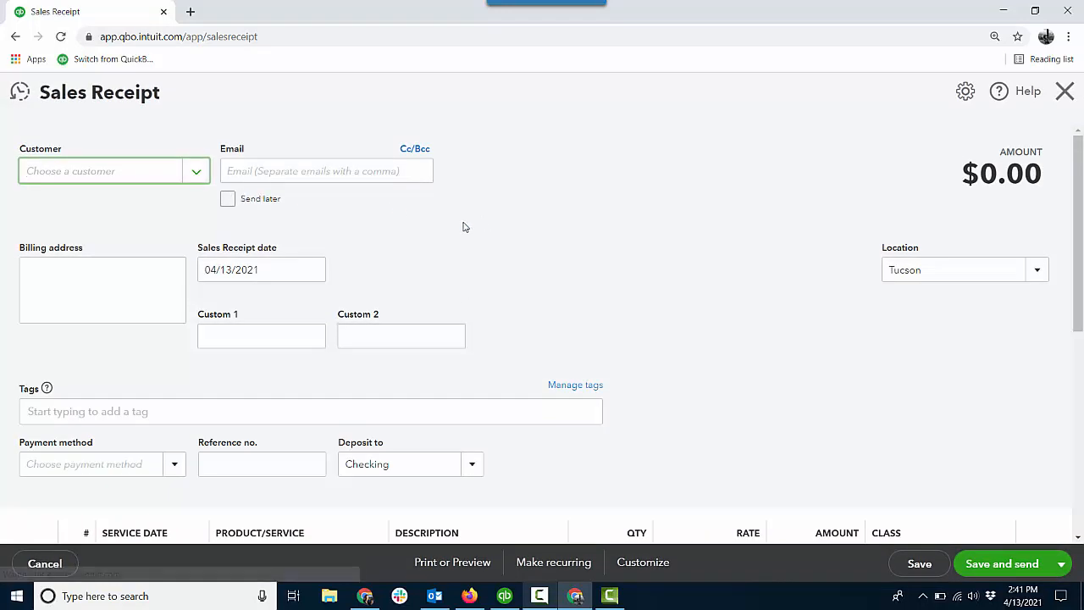
scroll(463, 227, down, 2)
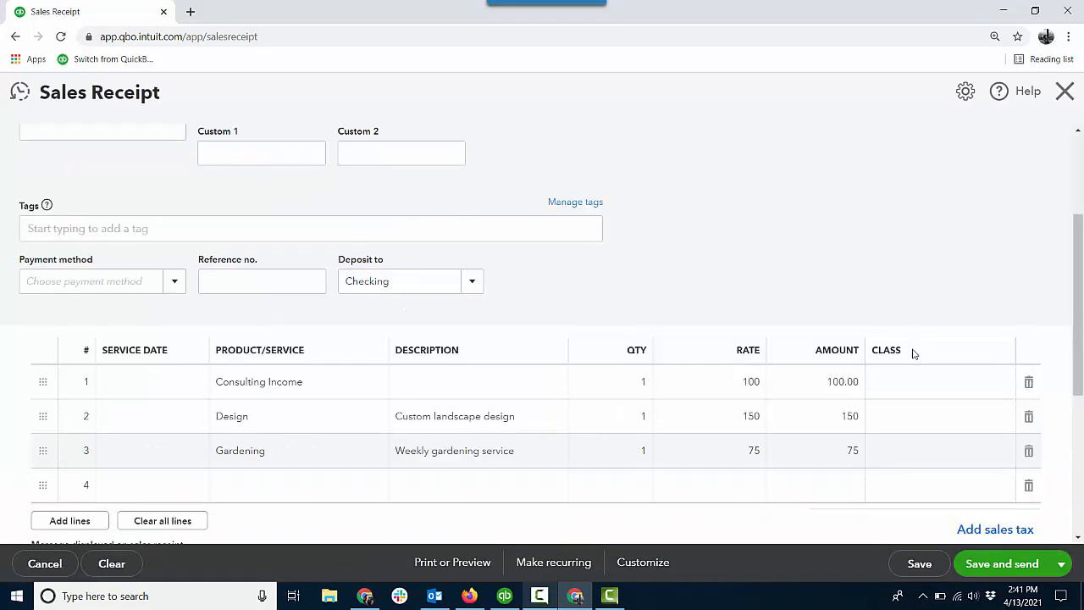
click(955, 382)
click(1000, 382)
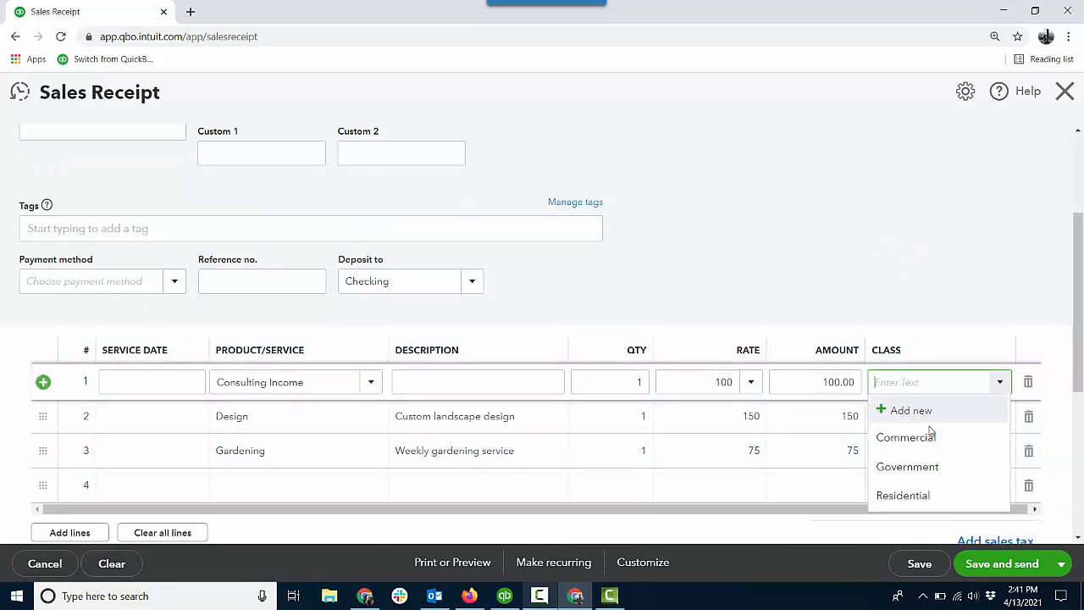
click(930, 437)
Assign the Government class to the receipt's Design line and the Residential class to its Gardening line
click(951, 422)
click(1000, 416)
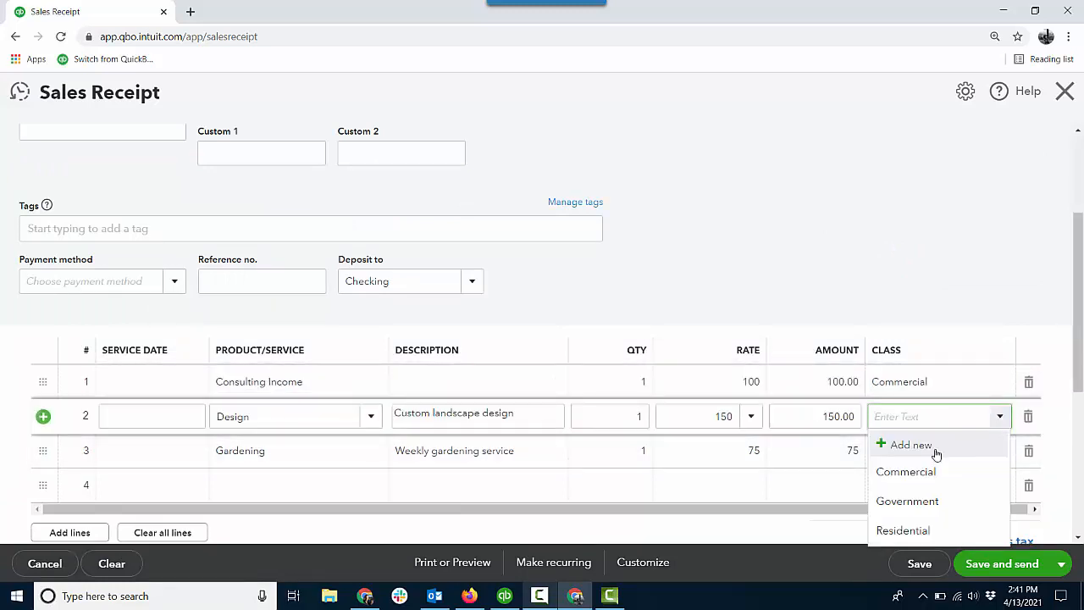
click(911, 500)
click(982, 451)
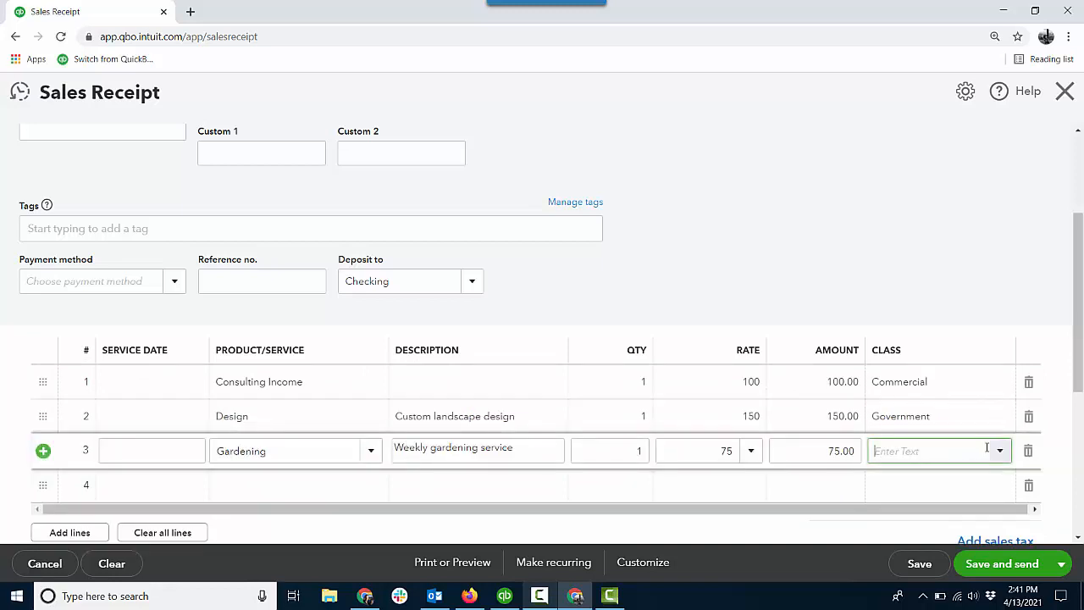
click(1000, 451)
click(957, 561)
Save the sales receipt and close it
click(929, 568)
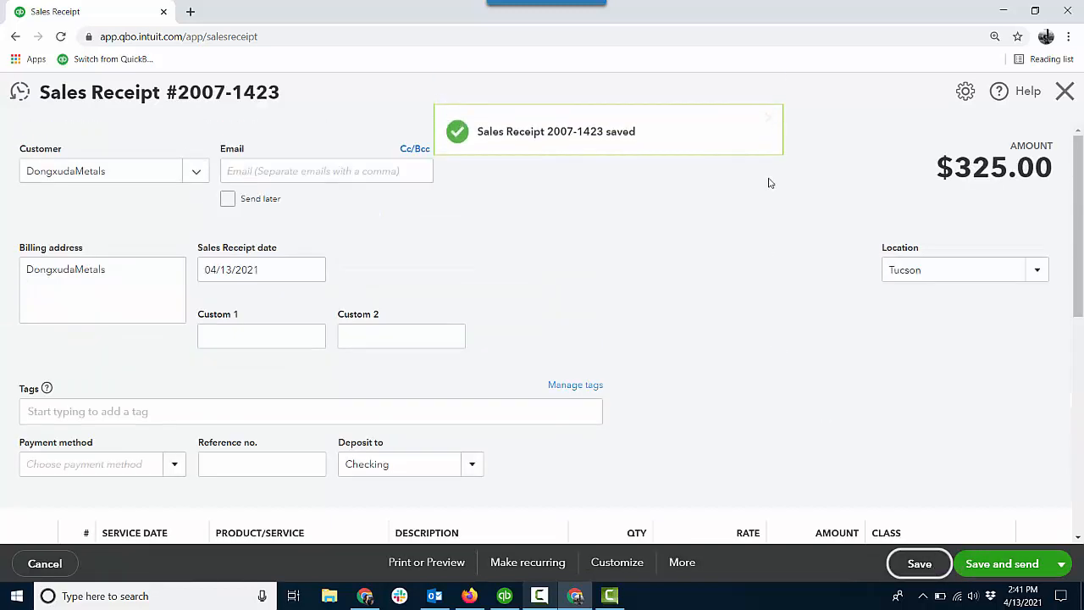
click(769, 119)
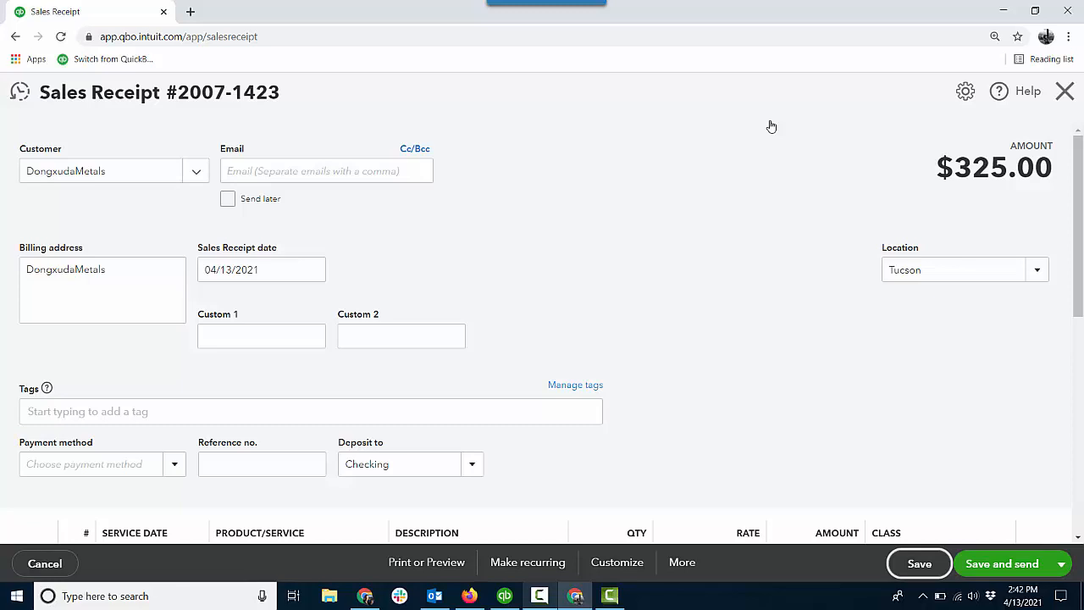
click(1062, 563)
click(1015, 538)
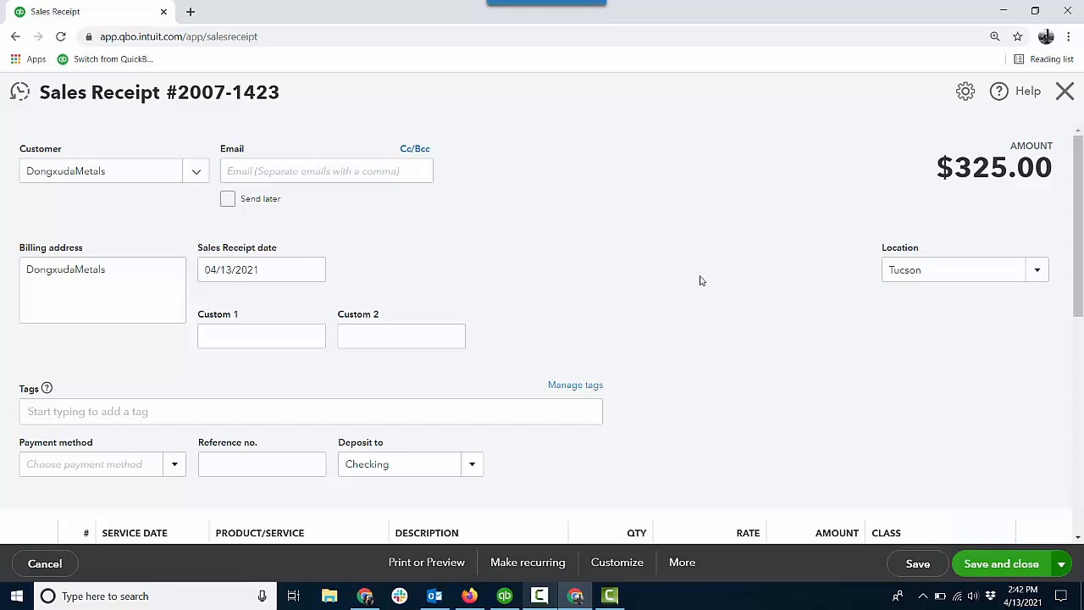
Create a check with Advertising 1,200.00 classed Commercial and Insurance 200.00 classed Residential, and save it despite the duplicate check number
click(104, 144)
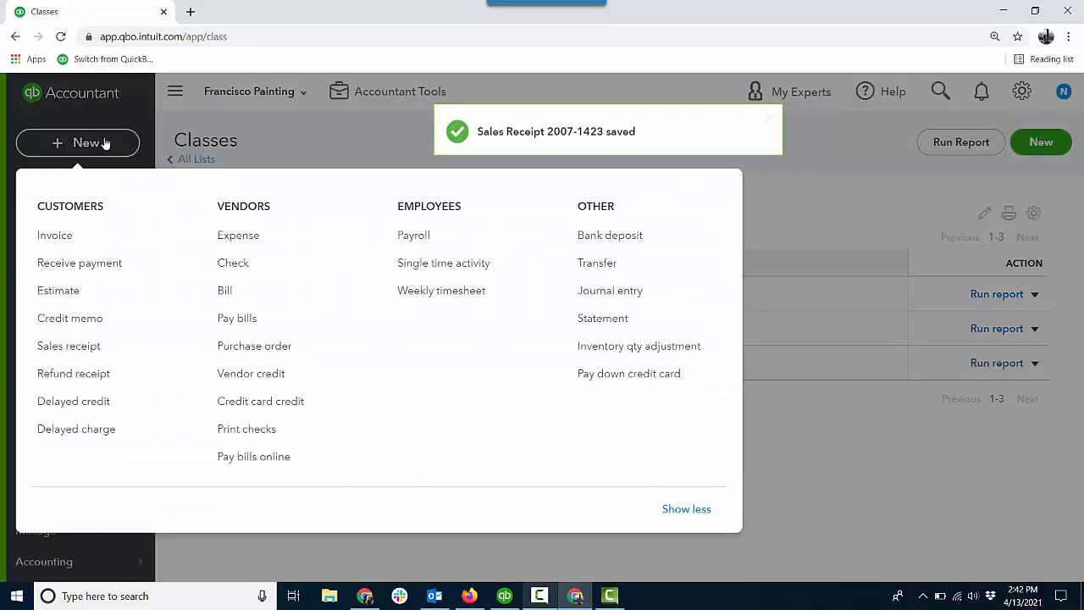
click(240, 264)
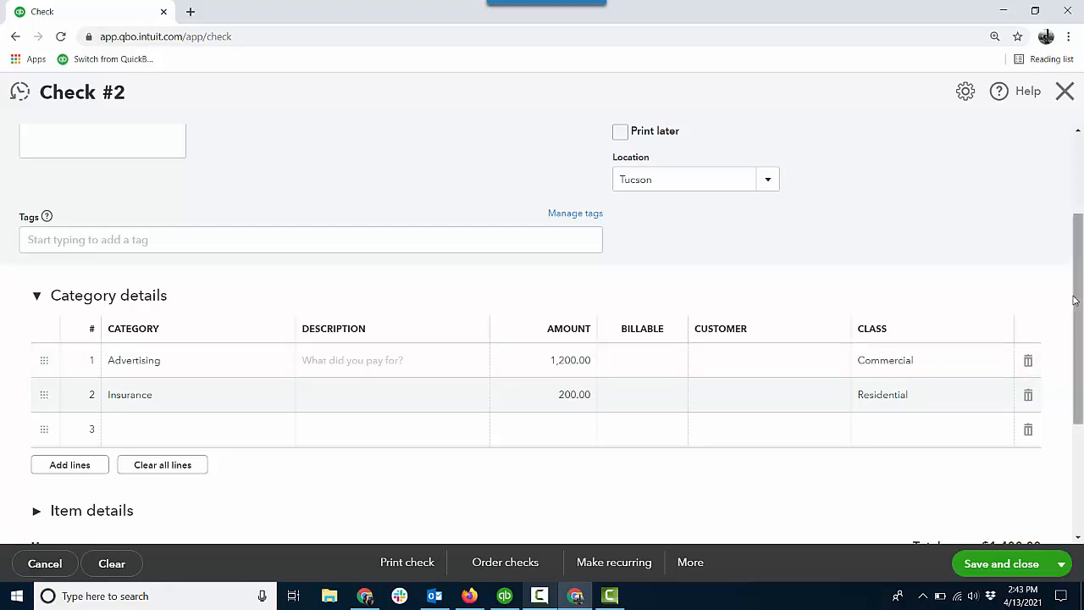
mouse_move(1075, 303)
mouse_down()
mouse_move(1072, 251)
mouse_move(1068, 294)
mouse_up()
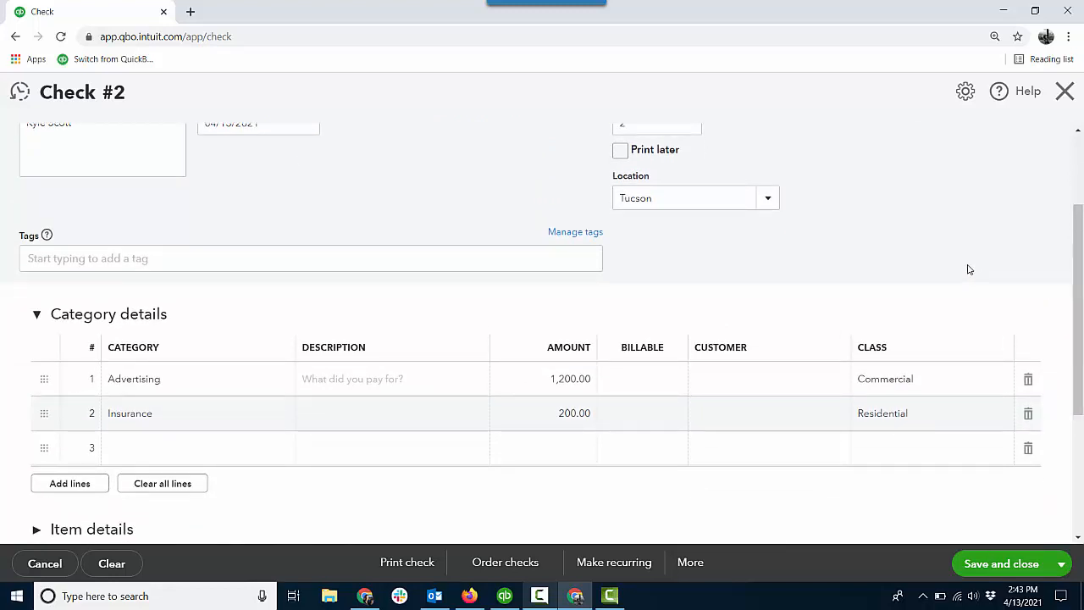
click(973, 564)
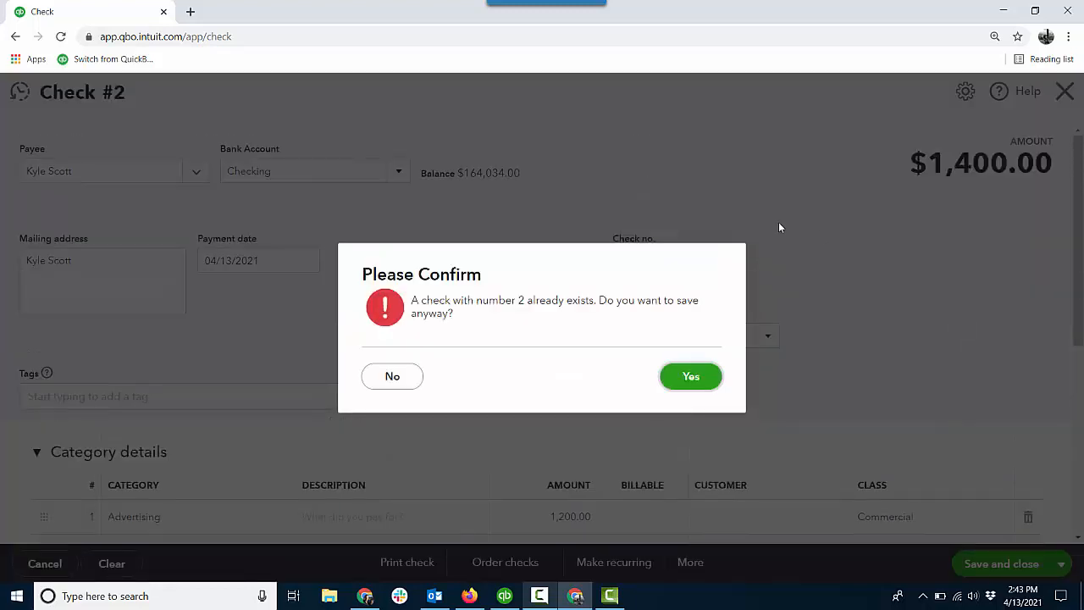
click(698, 379)
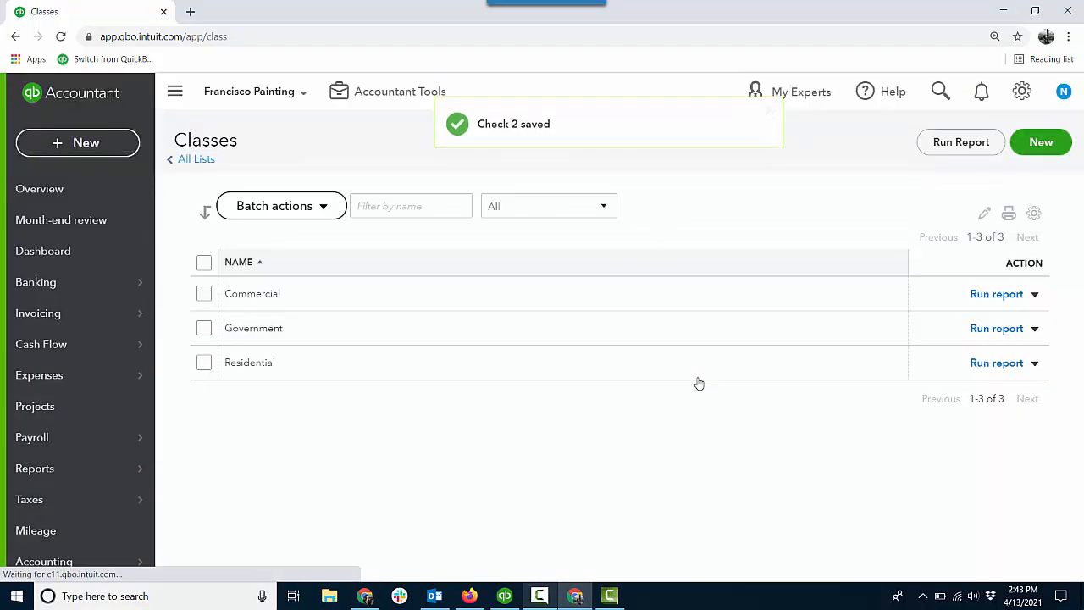
Open the Profit and Loss by Class report and run it for the period Today
mouse_move(93, 472)
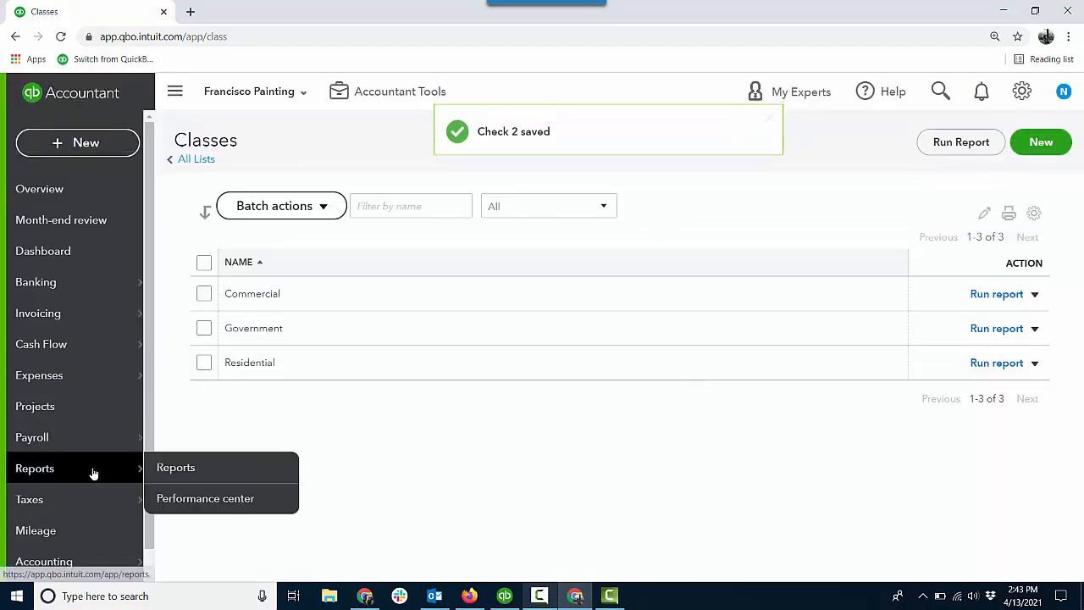
click(187, 467)
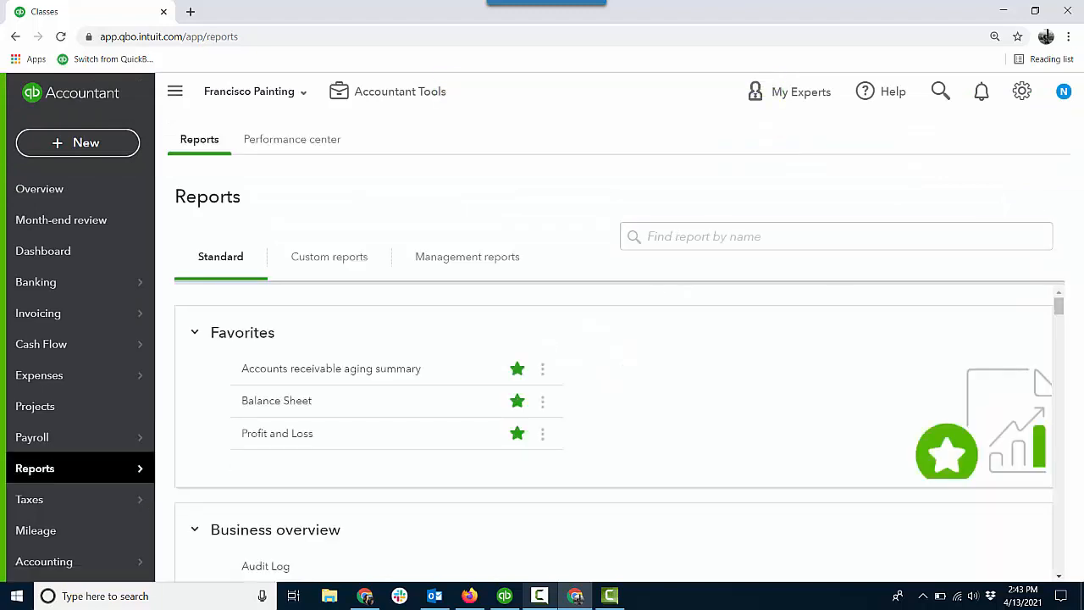
drag(1064, 318, 1067, 349)
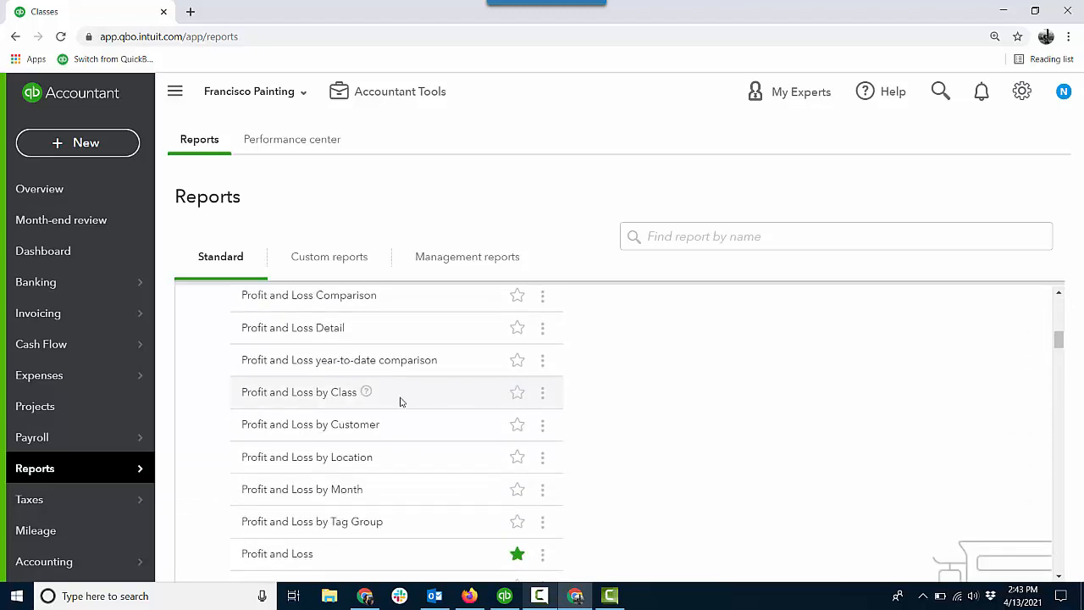
click(343, 392)
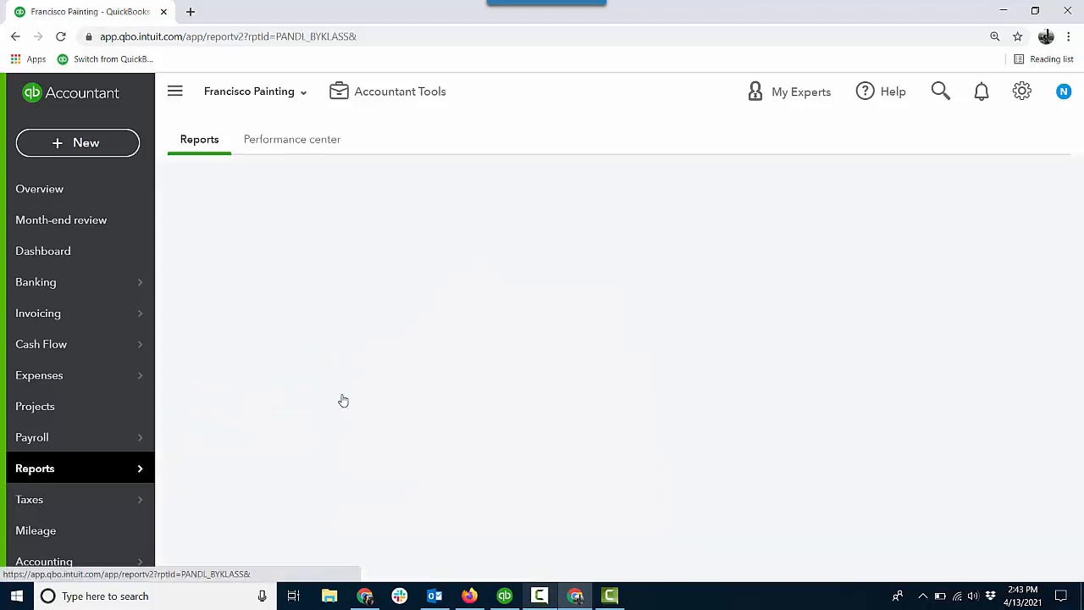
click(254, 243)
click(258, 312)
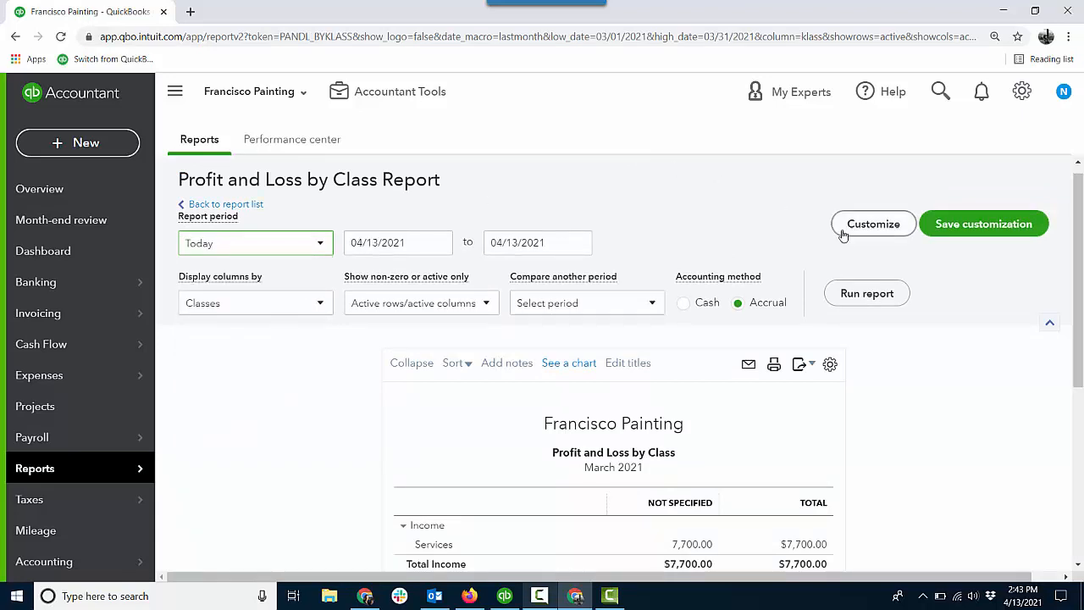
click(859, 295)
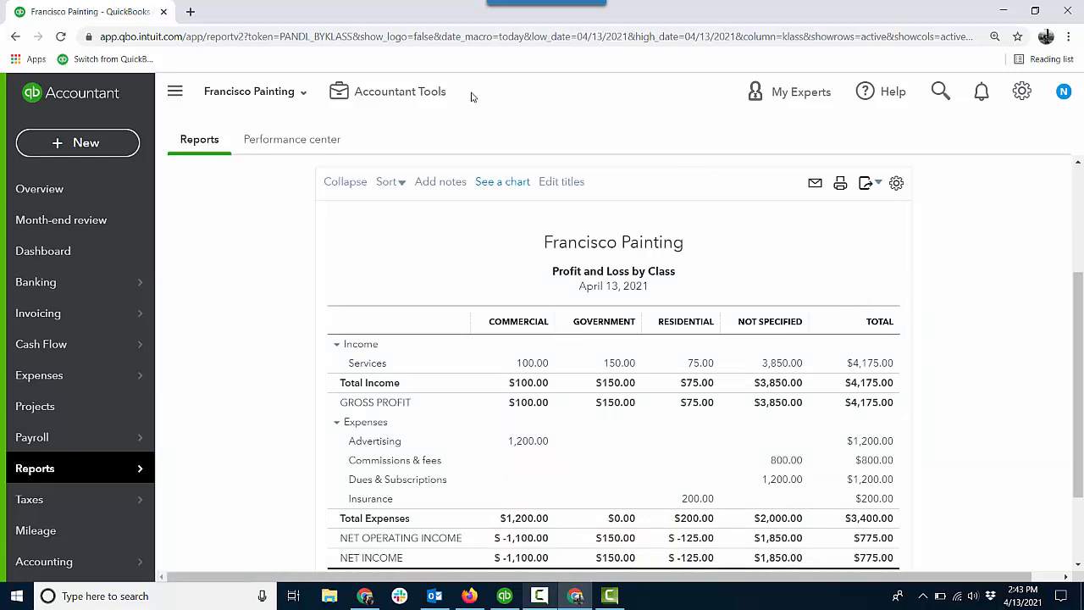
click(441, 94)
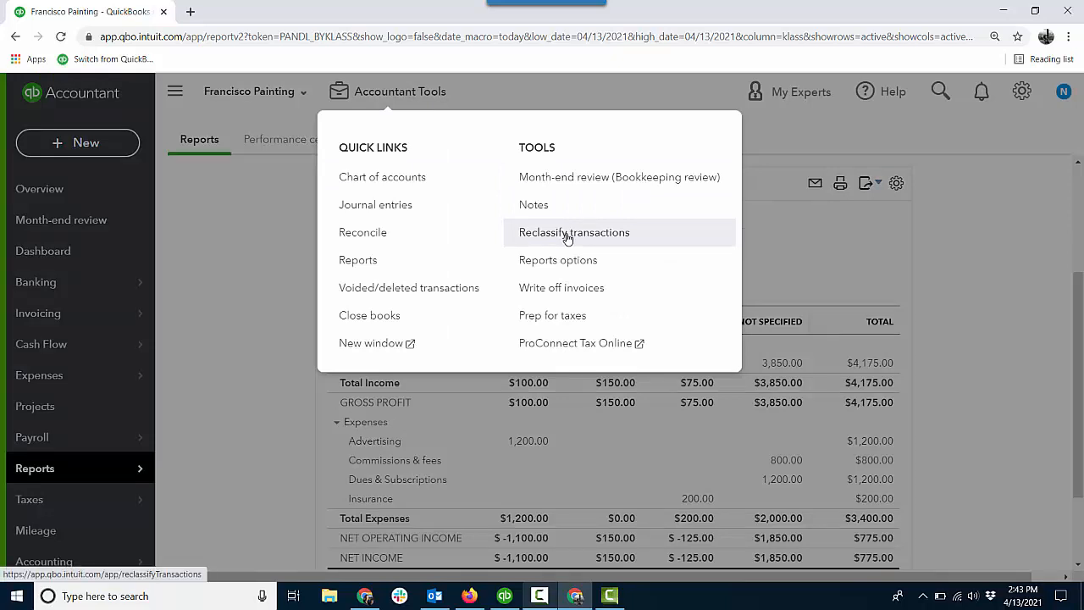
click(978, 243)
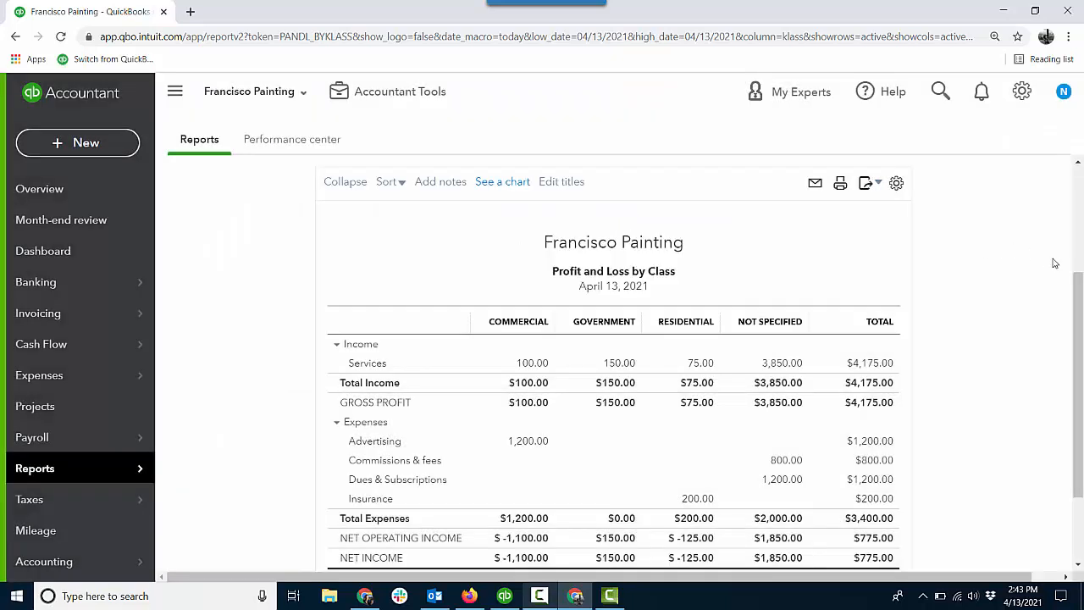
drag(1077, 280, 1079, 322)
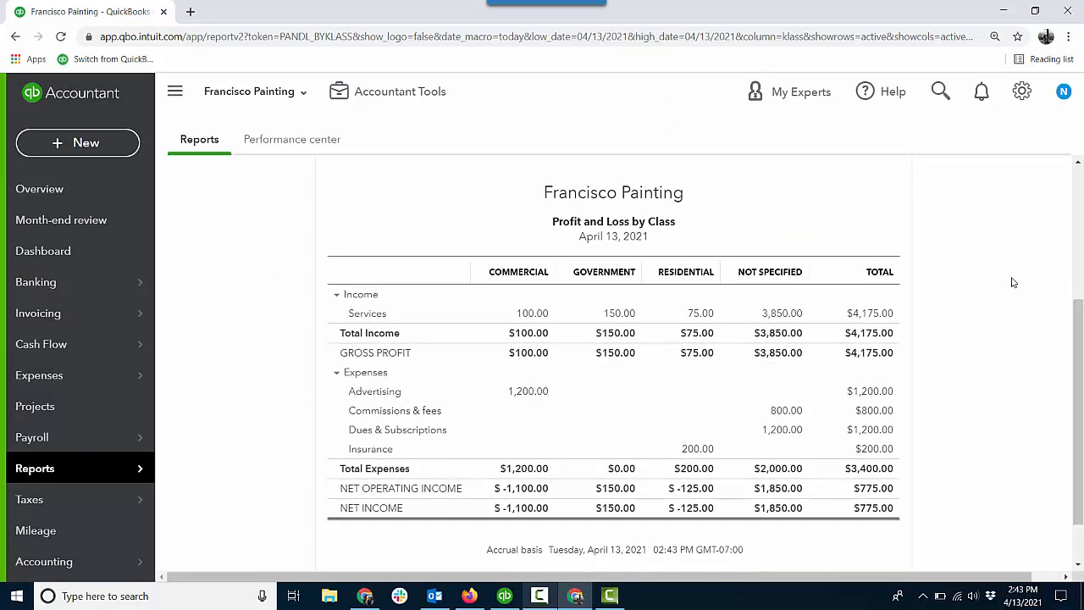